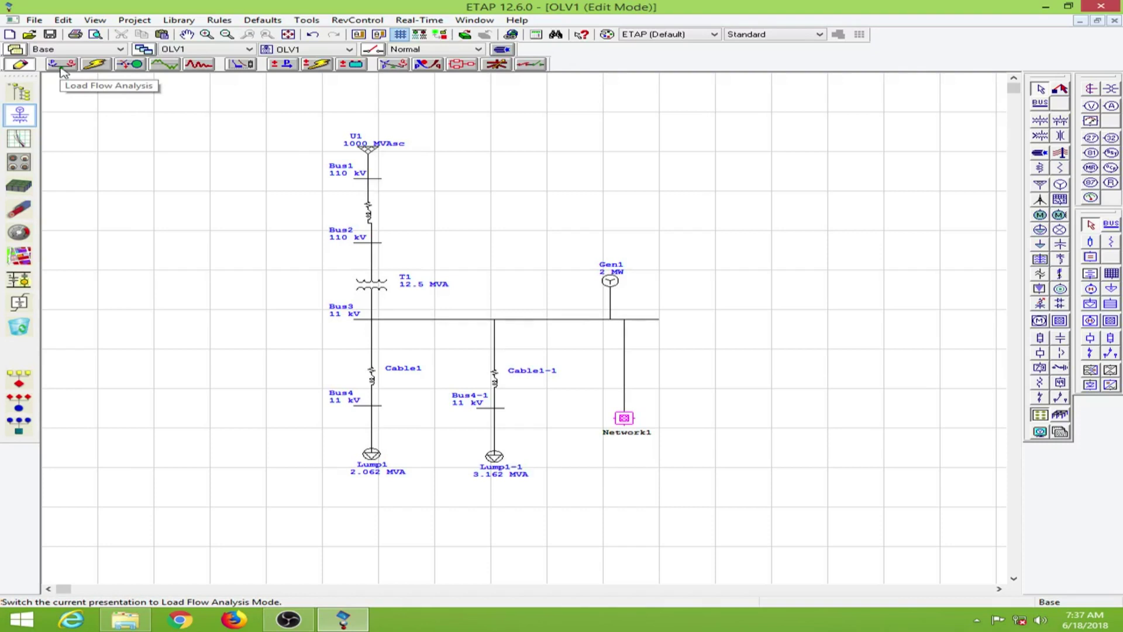
# Run the load flow in Load Flow Analysis mode, saving results to output LF1.
pyautogui.click(62, 64)
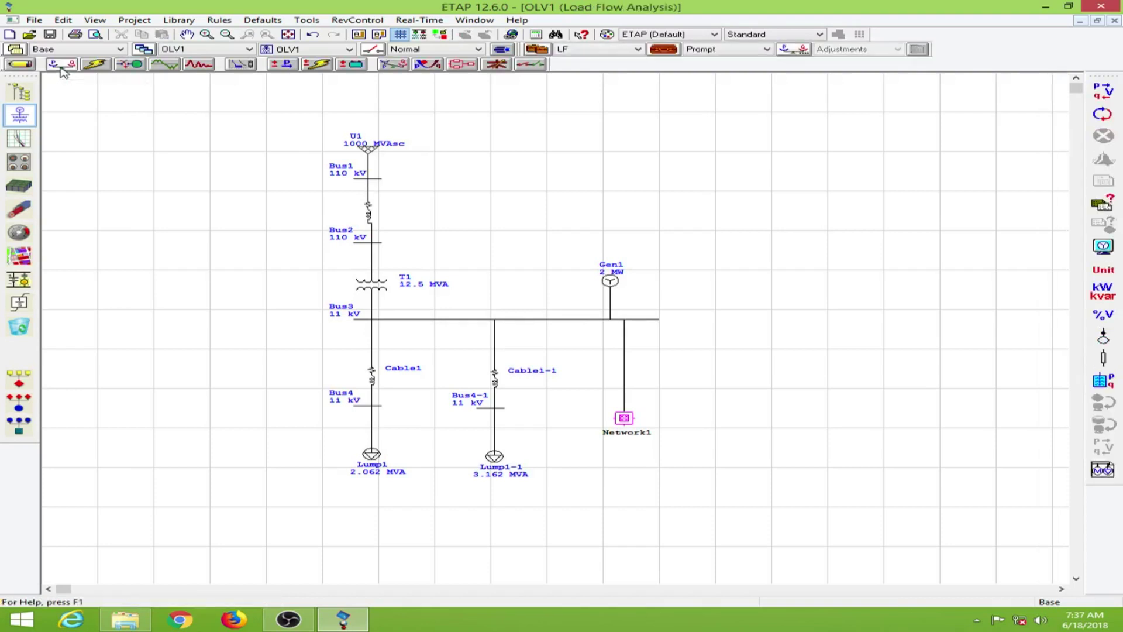
pyautogui.click(1106, 90)
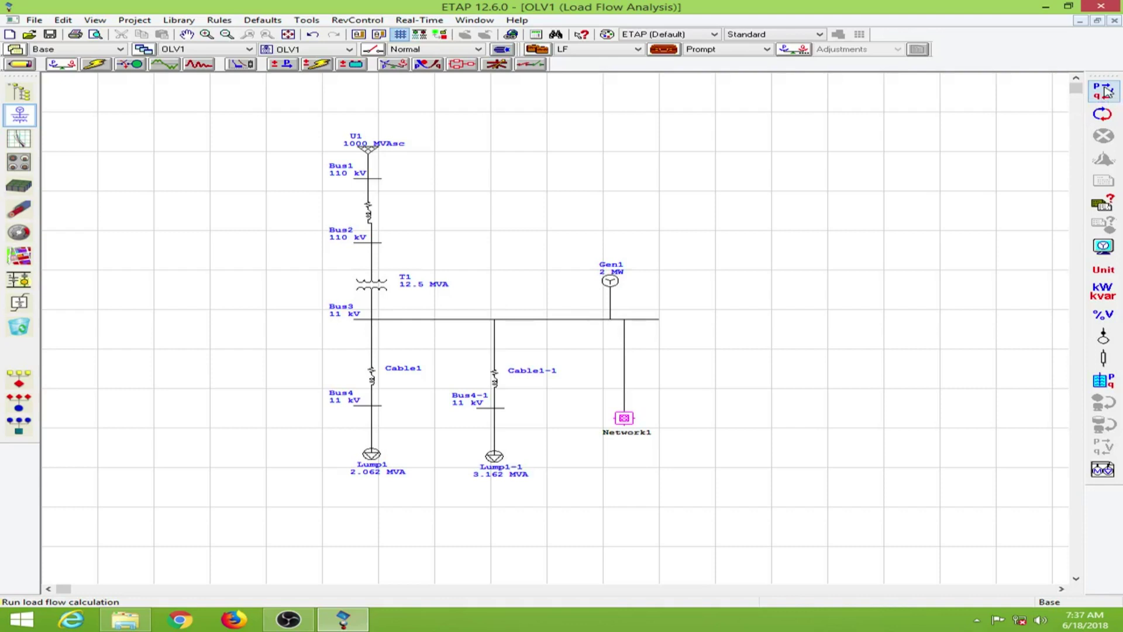
pyautogui.moveTo(547, 264); pyautogui.dragTo(744, 159)
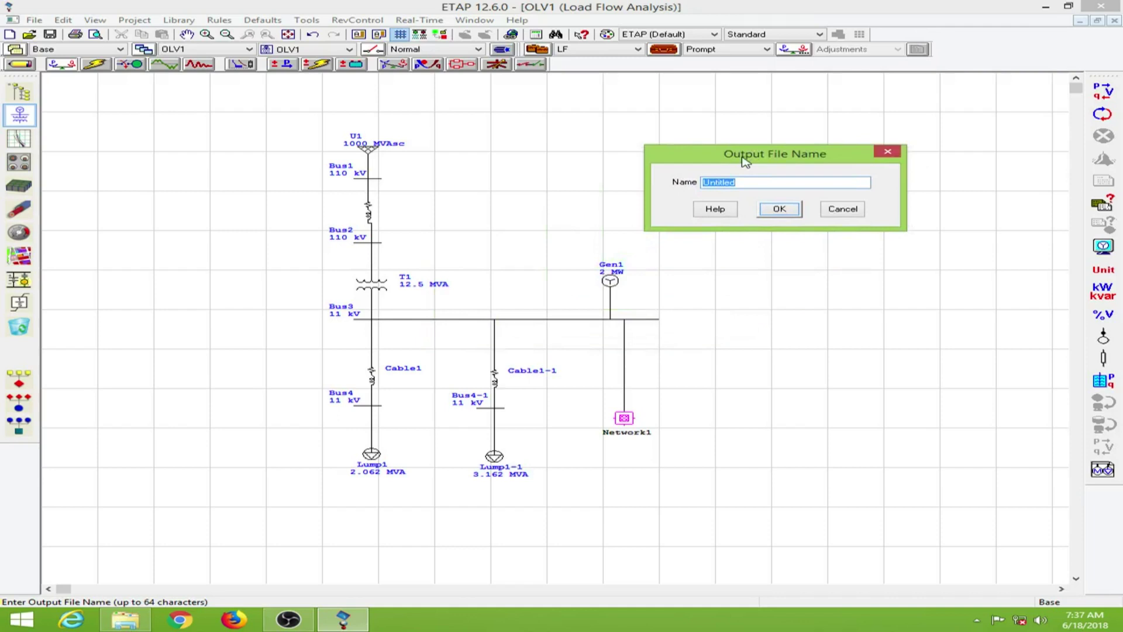
pyautogui.write('LF1')
pyautogui.click(784, 212)
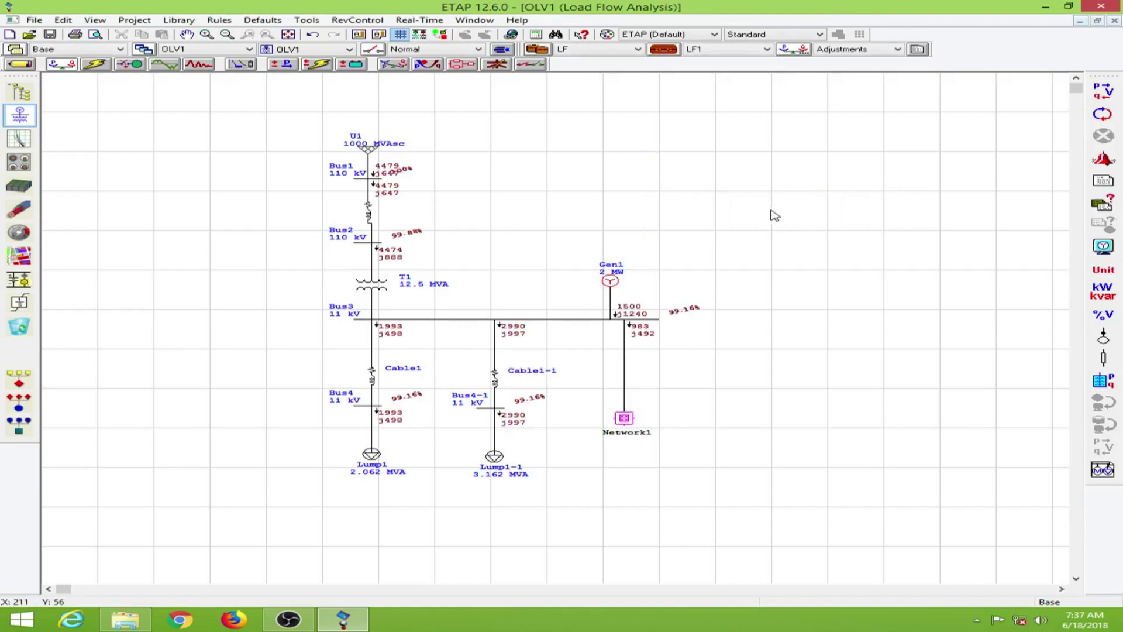
# Shift the Bus1 100% and Bus2 99.88% voltage labels right, clear of the flow values.
pyautogui.moveTo(409, 172)
pyautogui.mouseDown()
pyautogui.moveTo(436, 176)
pyautogui.moveTo(422, 179)
pyautogui.mouseUp()
pyautogui.moveTo(406, 232); pyautogui.dragTo(436, 235)
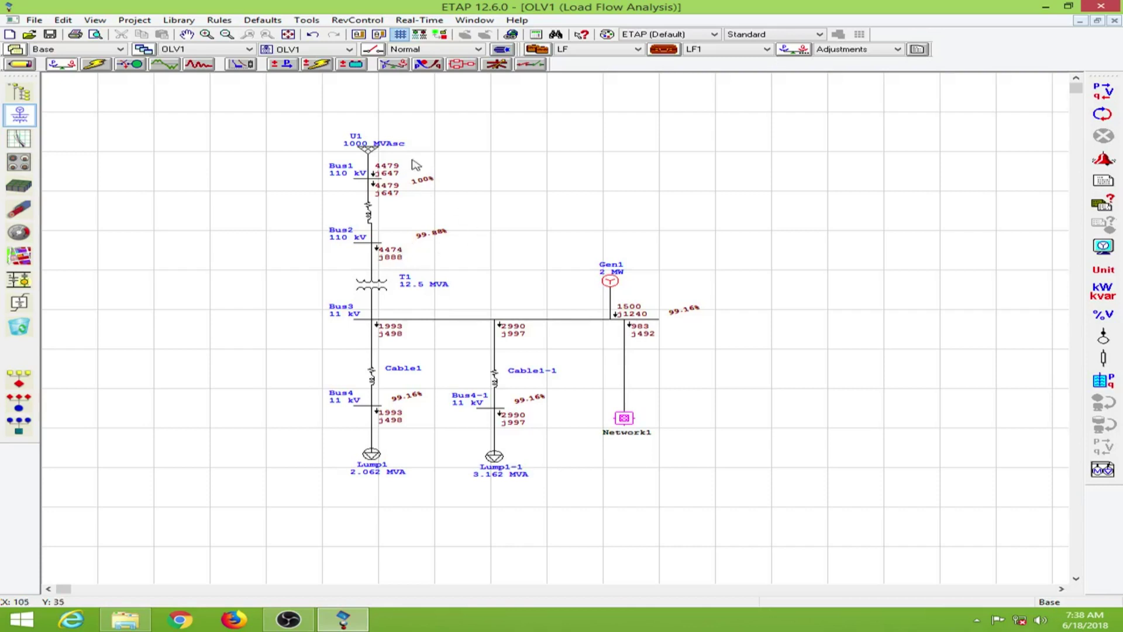
# Show kW and kvar units on all power flows and lift Bus1's 100% label above them.
pyautogui.click(1102, 274)
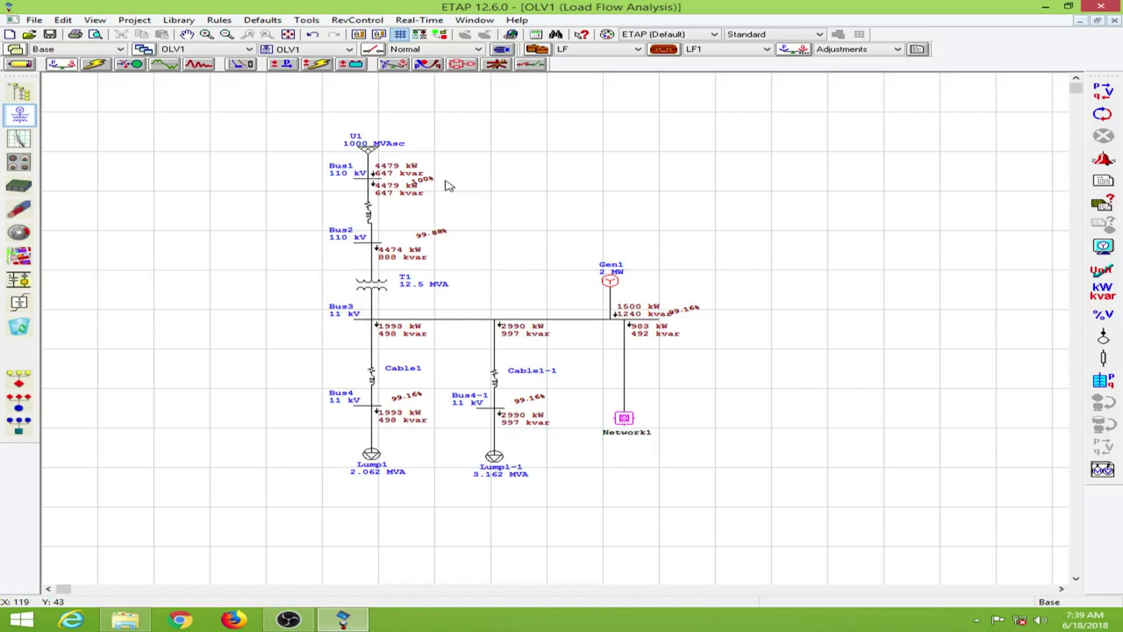
pyautogui.moveTo(431, 184); pyautogui.dragTo(453, 172)
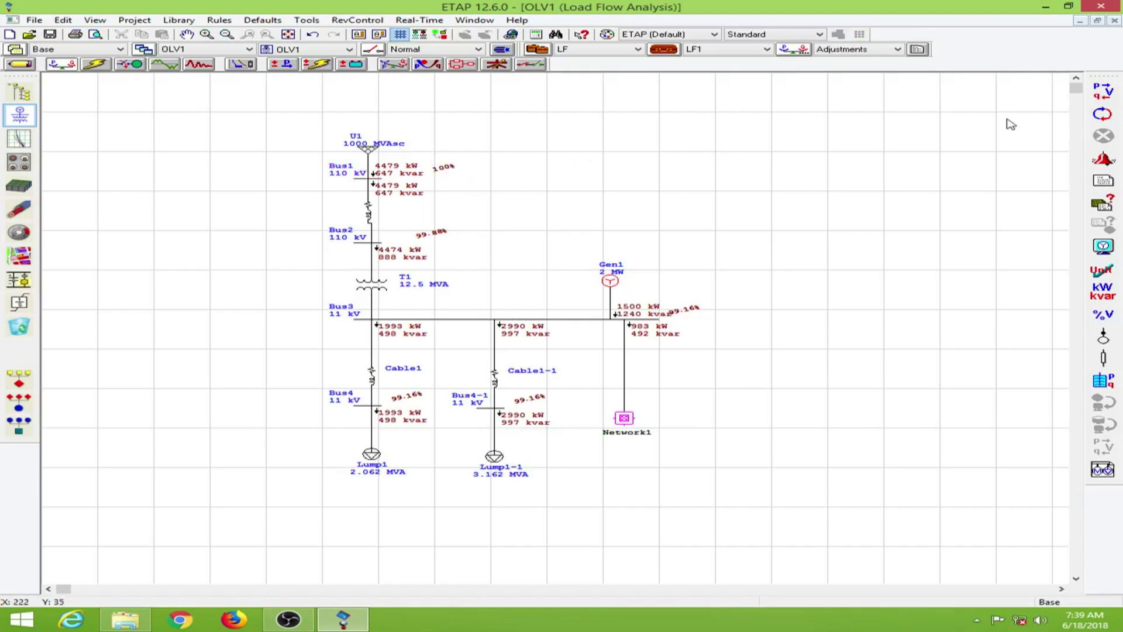
pyautogui.click(1103, 114)
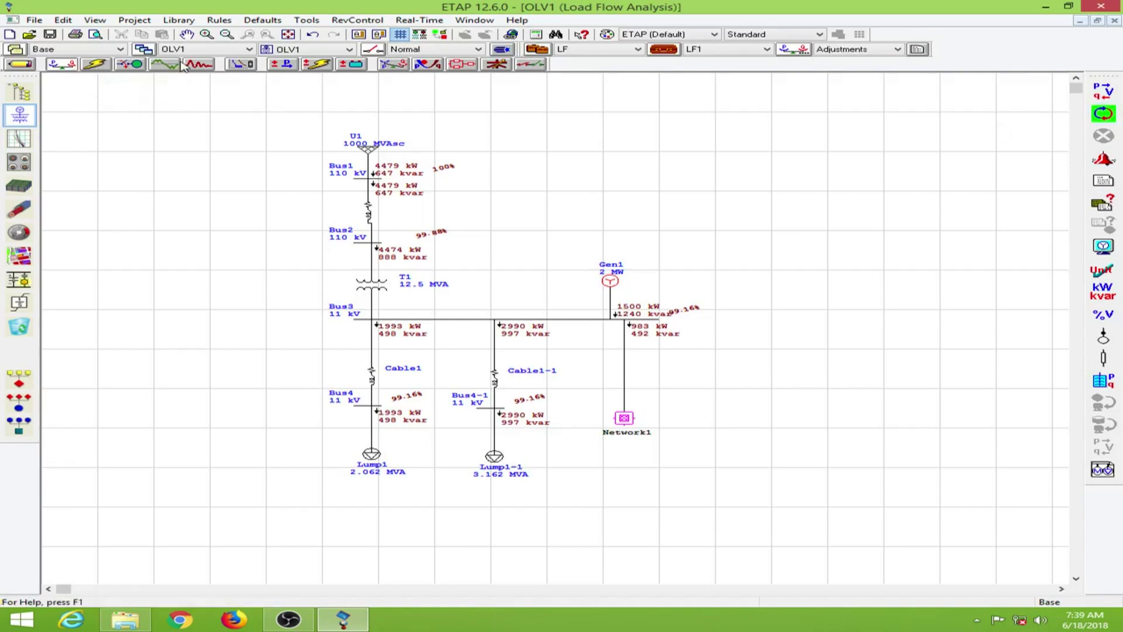
pyautogui.click(199, 65)
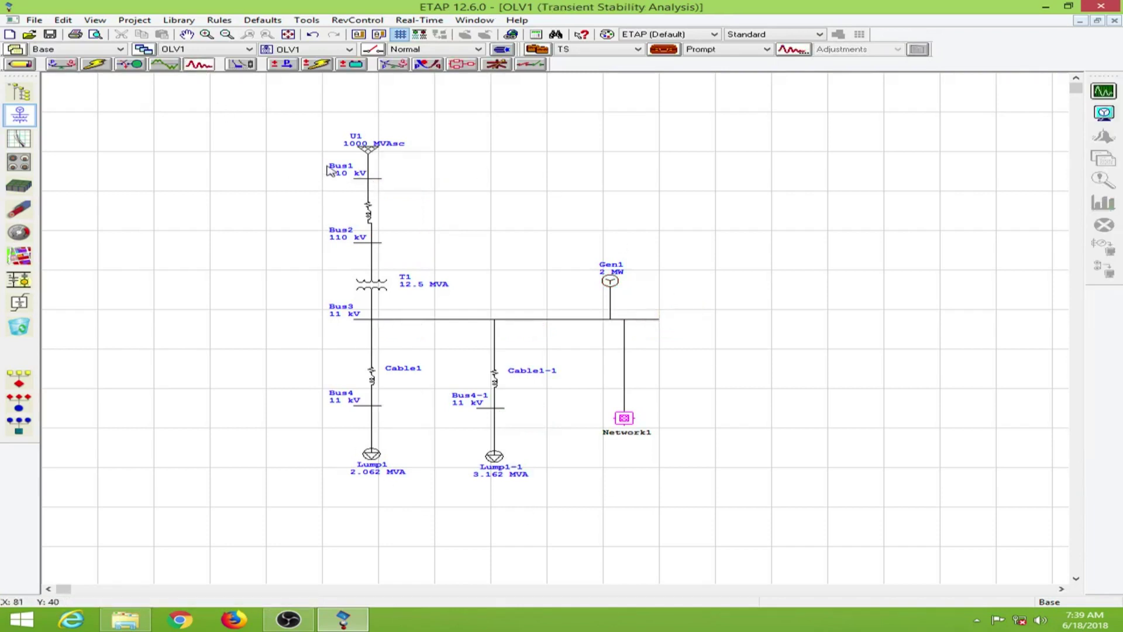
pyautogui.click(69, 68)
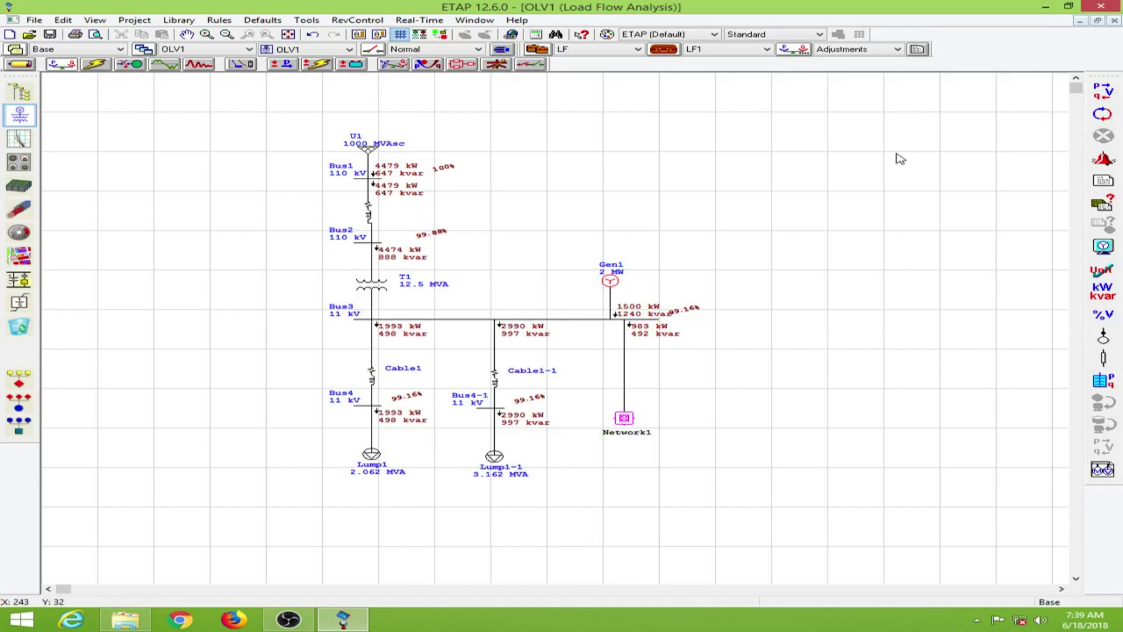
pyautogui.click(1103, 157)
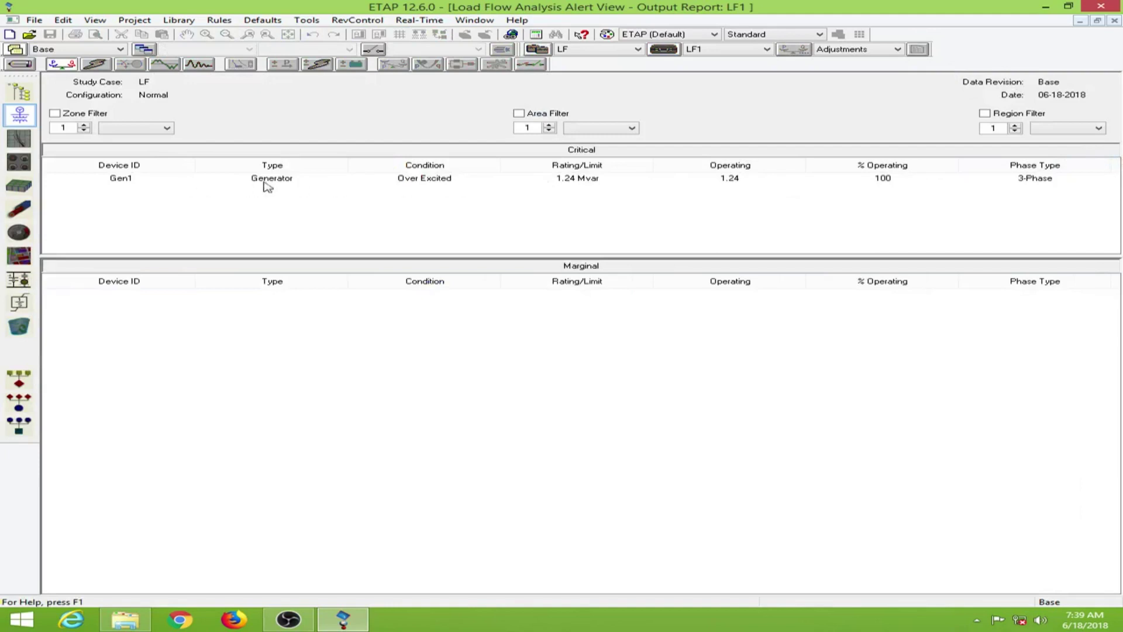
pyautogui.click(411, 181)
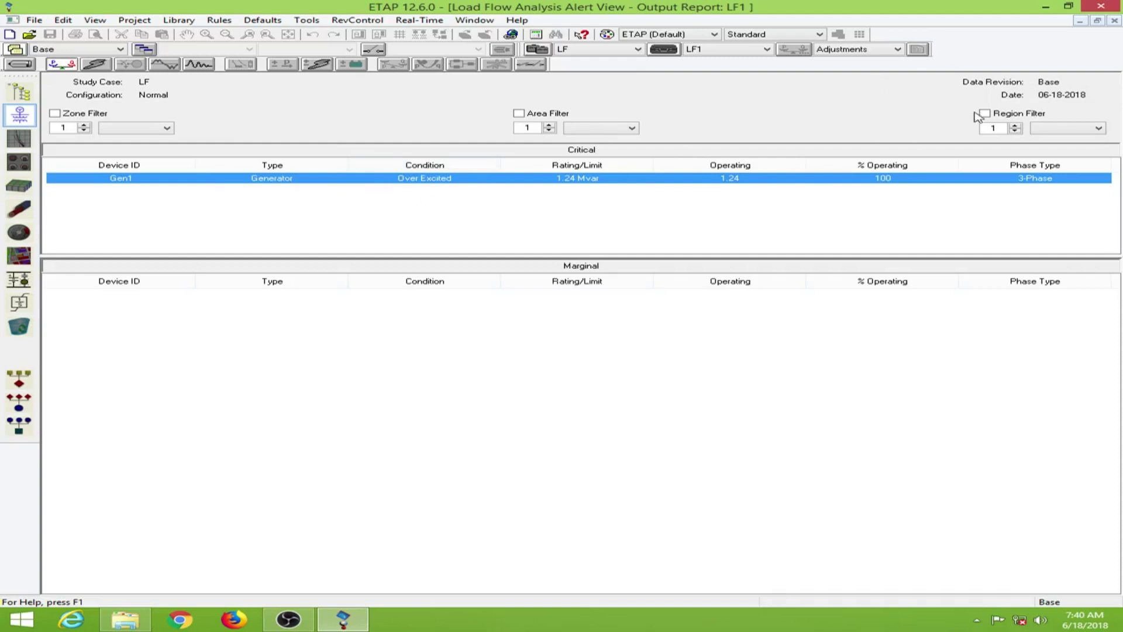
pyautogui.click(1114, 21)
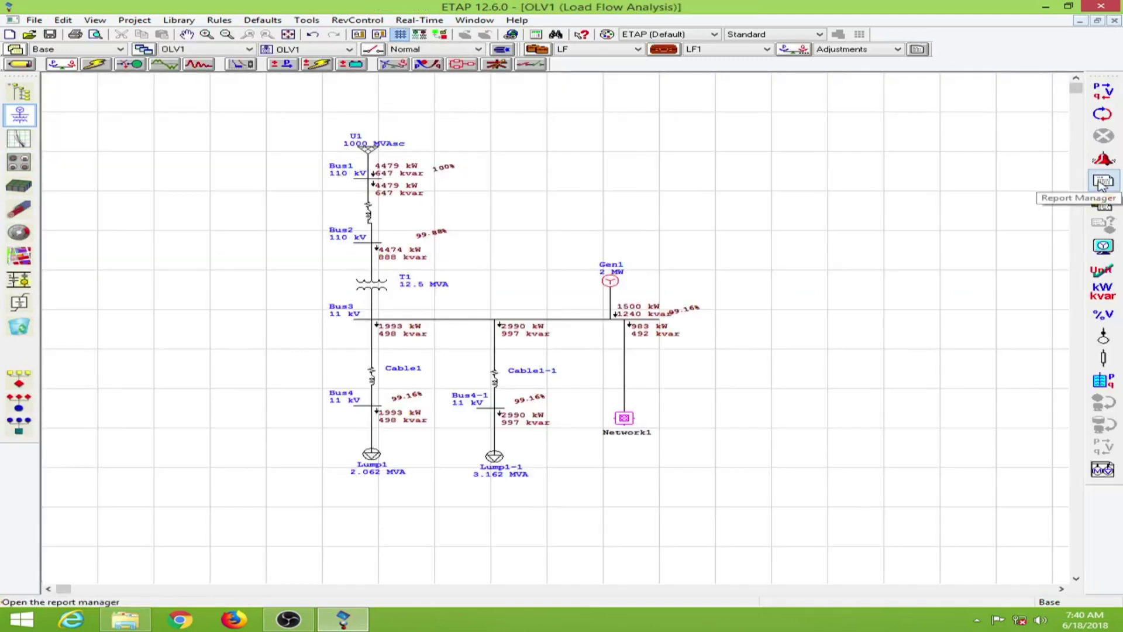
# Open the Load Flow Report Manager and browse its Input, Result and Summary report tabs.
pyautogui.click(1105, 185)
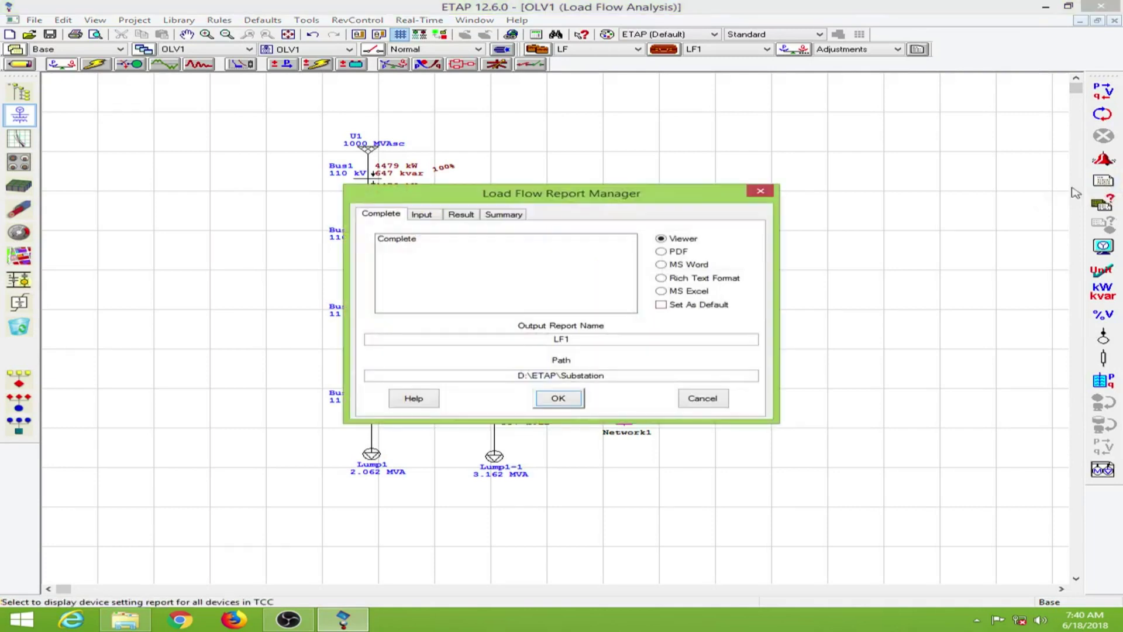
pyautogui.moveTo(634, 186); pyautogui.dragTo(895, 118)
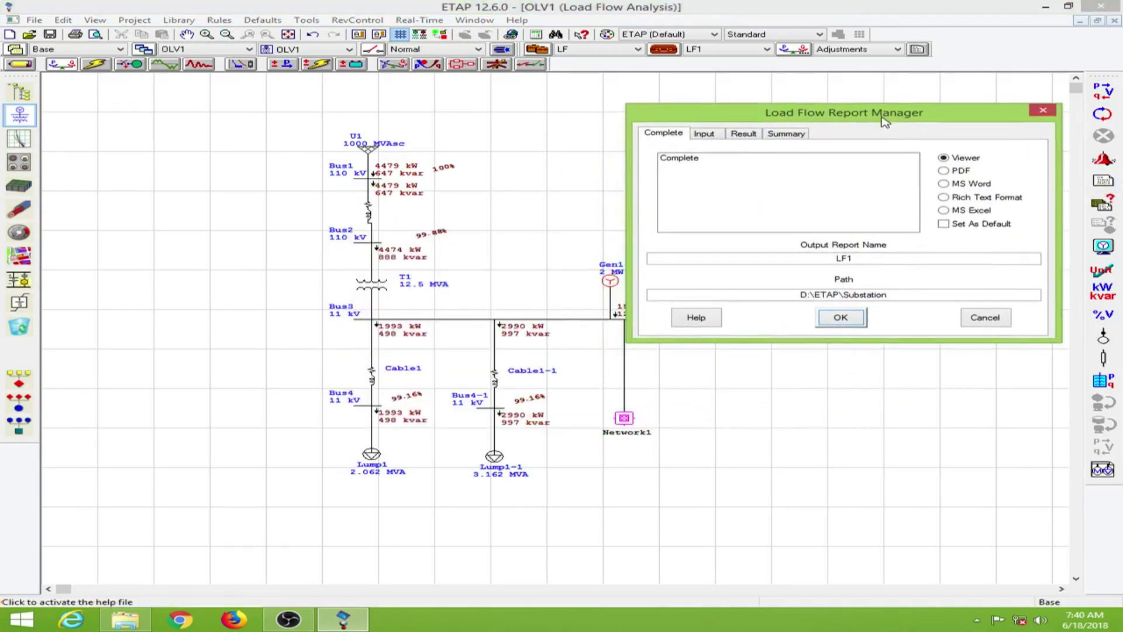
pyautogui.click(713, 135)
pyautogui.click(741, 134)
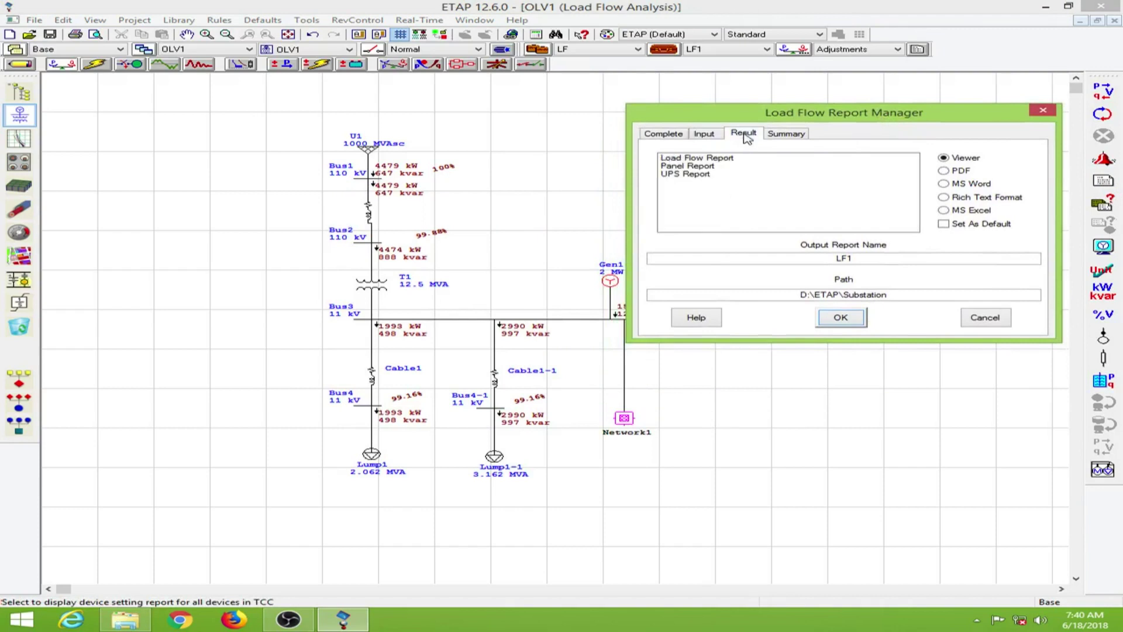
pyautogui.click(783, 135)
pyautogui.click(749, 136)
pyautogui.click(716, 137)
# Check the Complete tab, then select Load Flow Report on the Result tab.
pyautogui.click(665, 139)
pyautogui.click(707, 135)
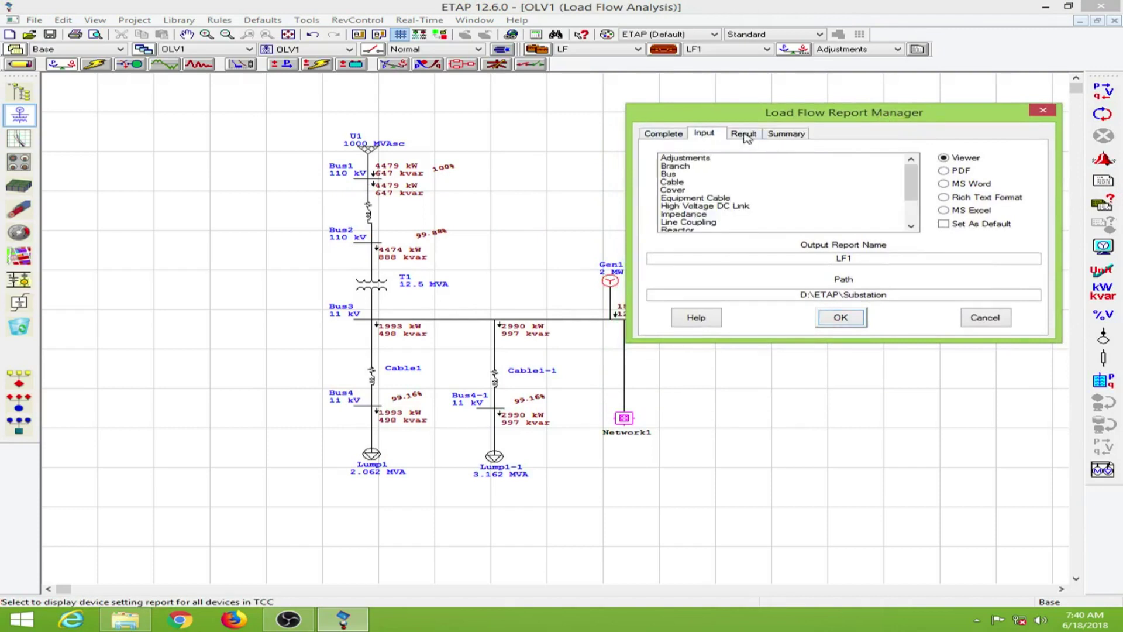
pyautogui.click(743, 136)
pyautogui.click(787, 134)
pyautogui.click(734, 137)
pyautogui.click(705, 136)
pyautogui.click(746, 135)
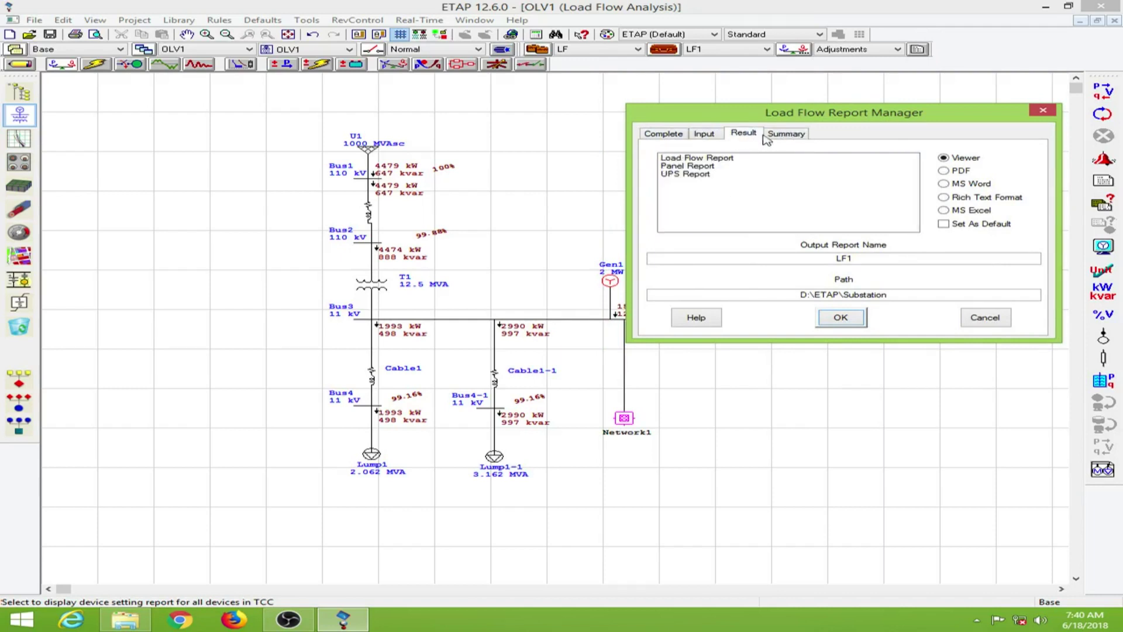
pyautogui.click(714, 158)
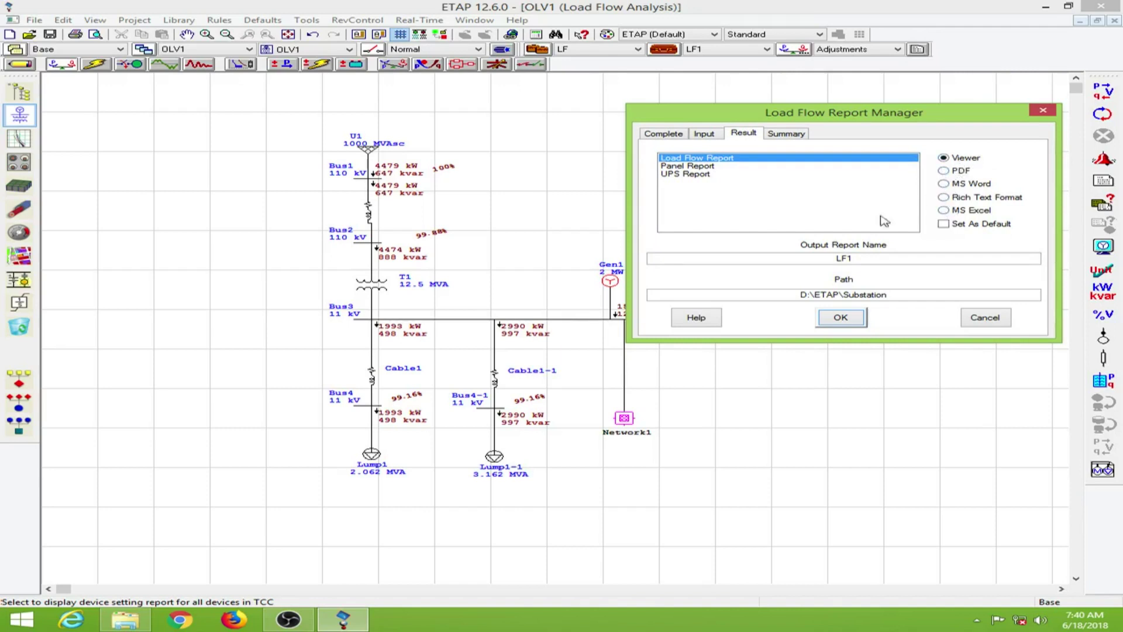
# View the LF1 Load Flow Report full-screen in the viewer, then close it.
pyautogui.click(842, 320)
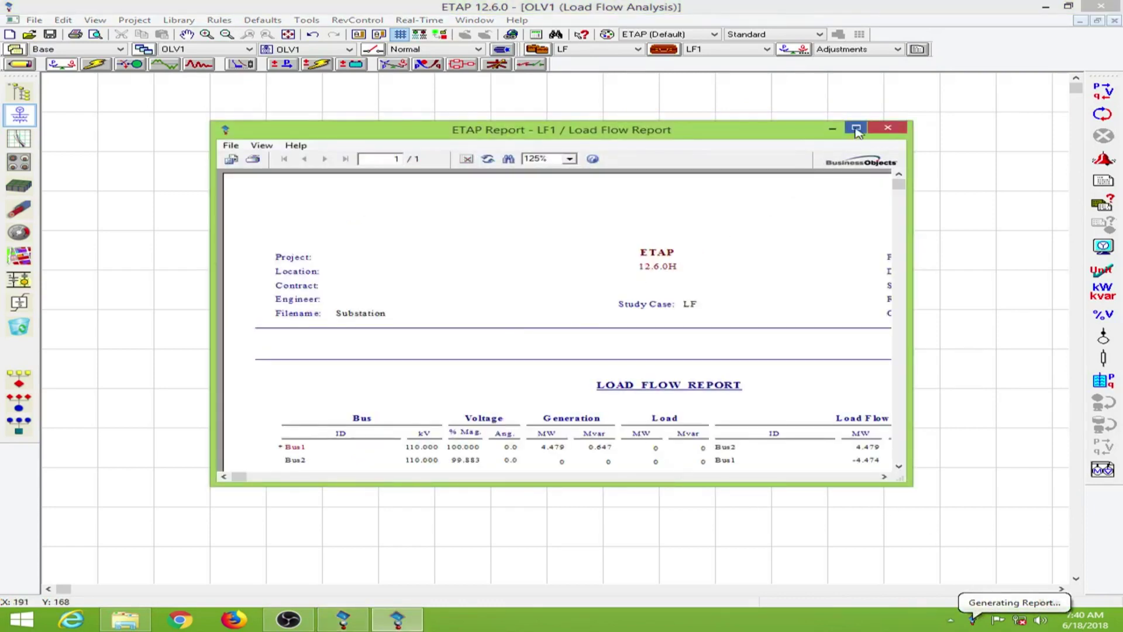
pyautogui.click(856, 128)
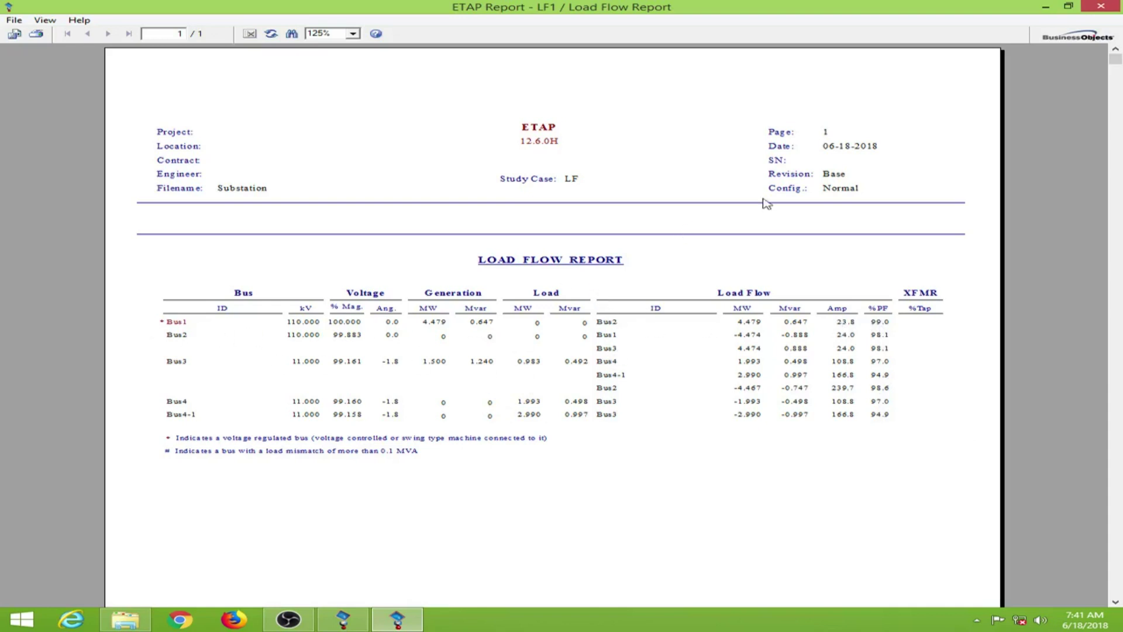
pyautogui.click(1101, 6)
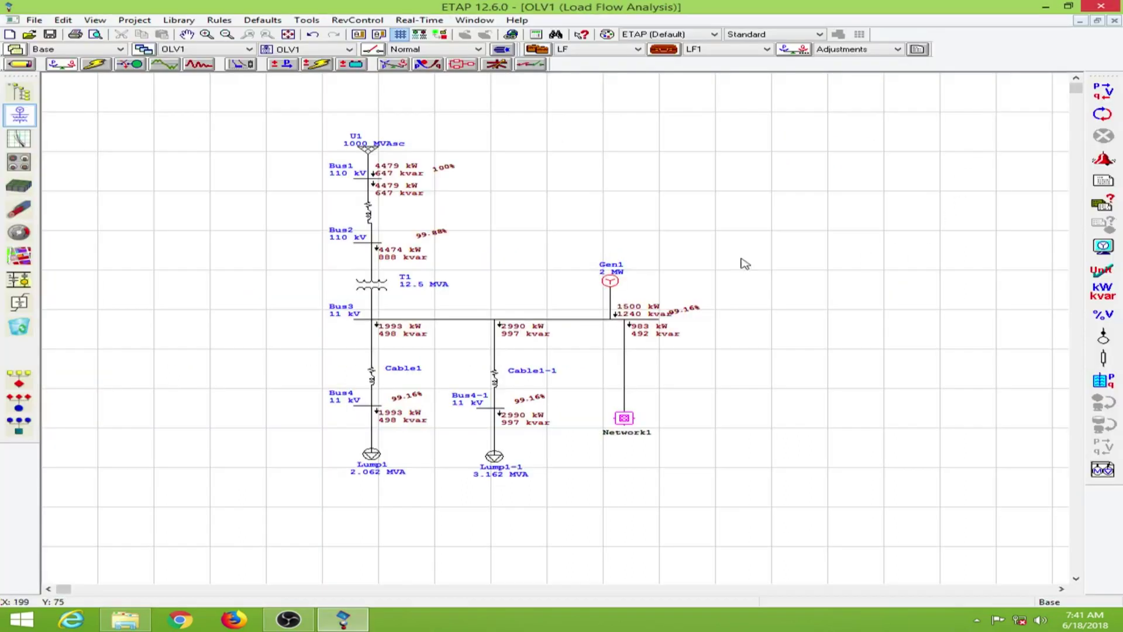
pyautogui.click(1108, 205)
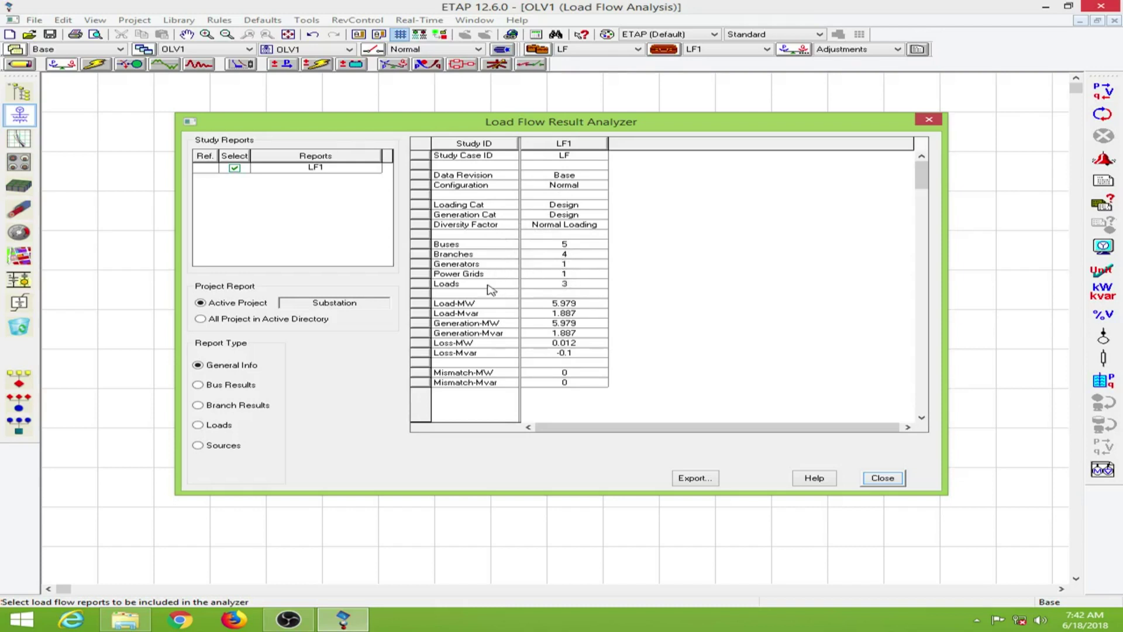
pyautogui.click(231, 387)
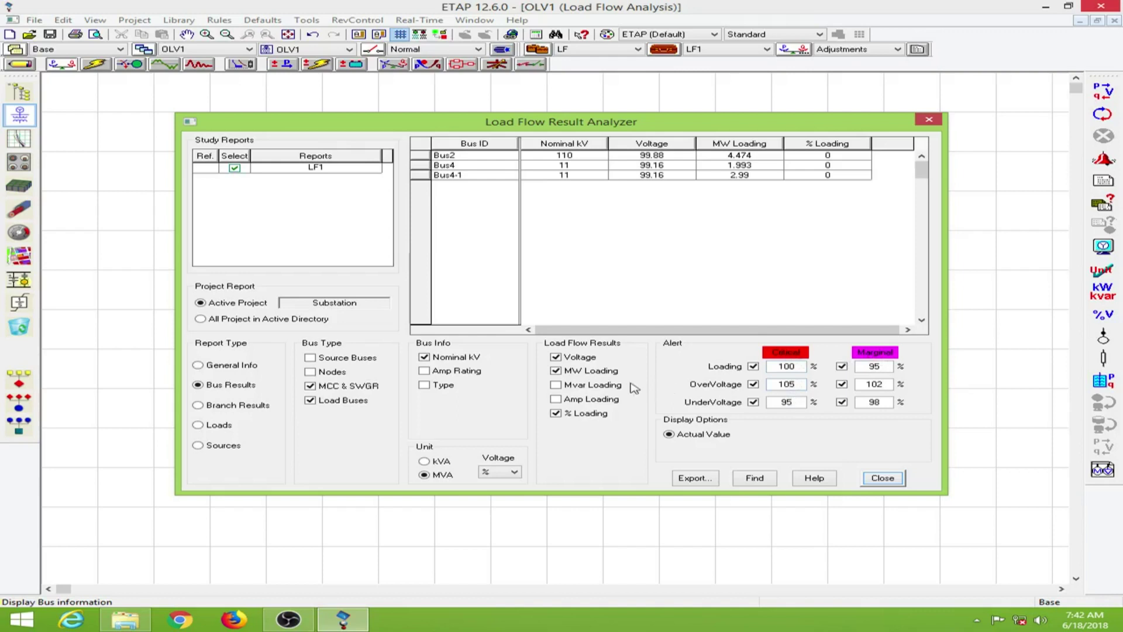
pyautogui.click(237, 404)
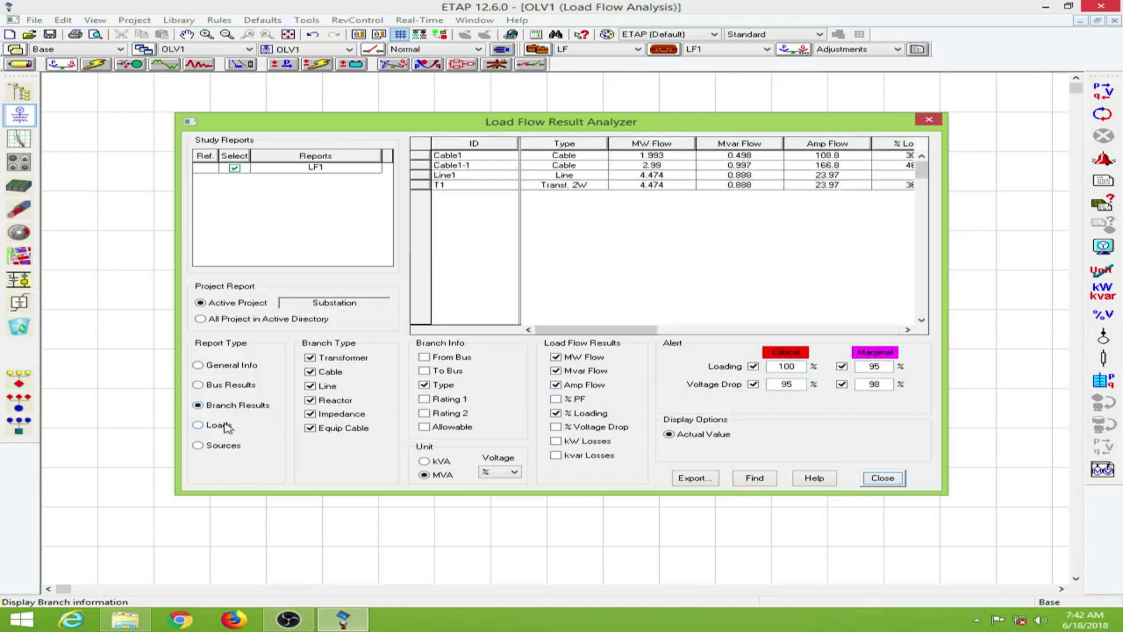
pyautogui.click(226, 427)
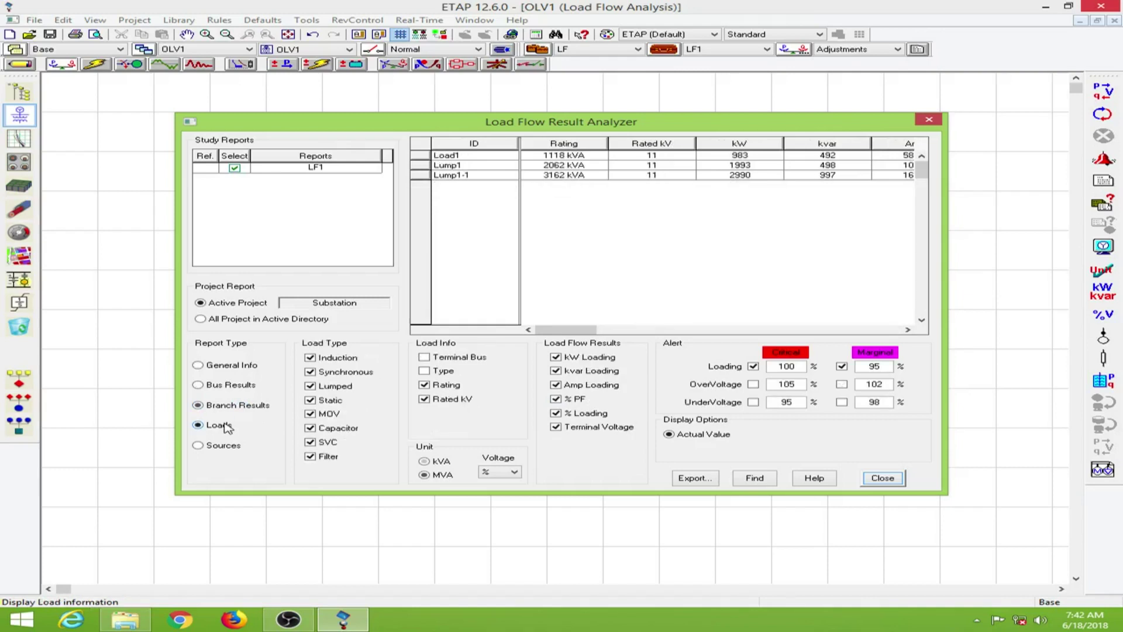
pyautogui.click(231, 449)
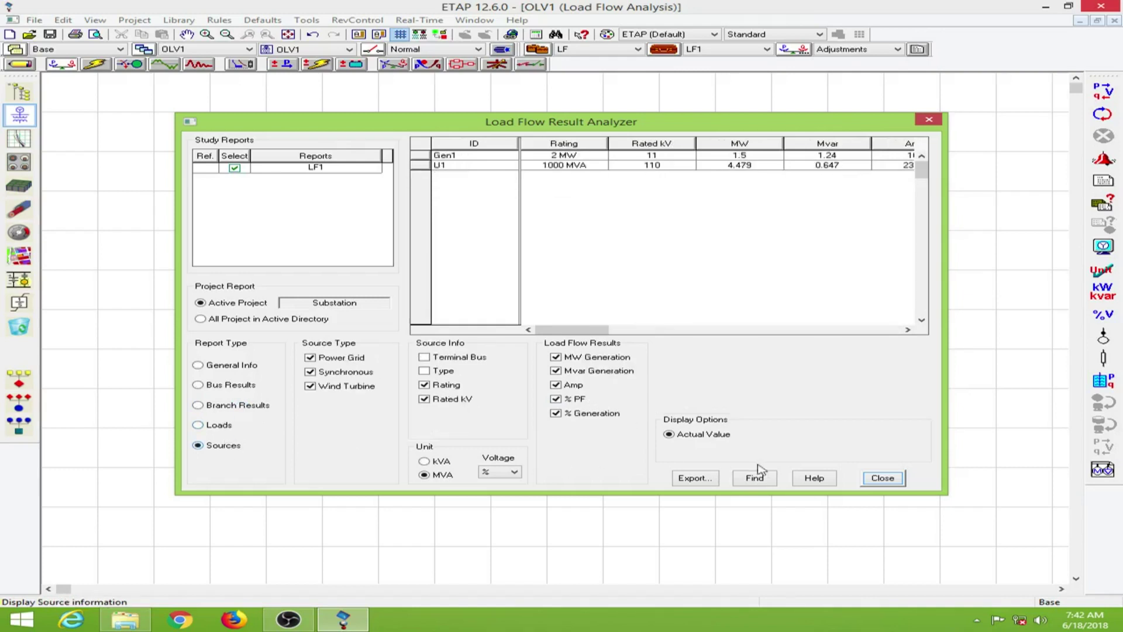
pyautogui.click(897, 478)
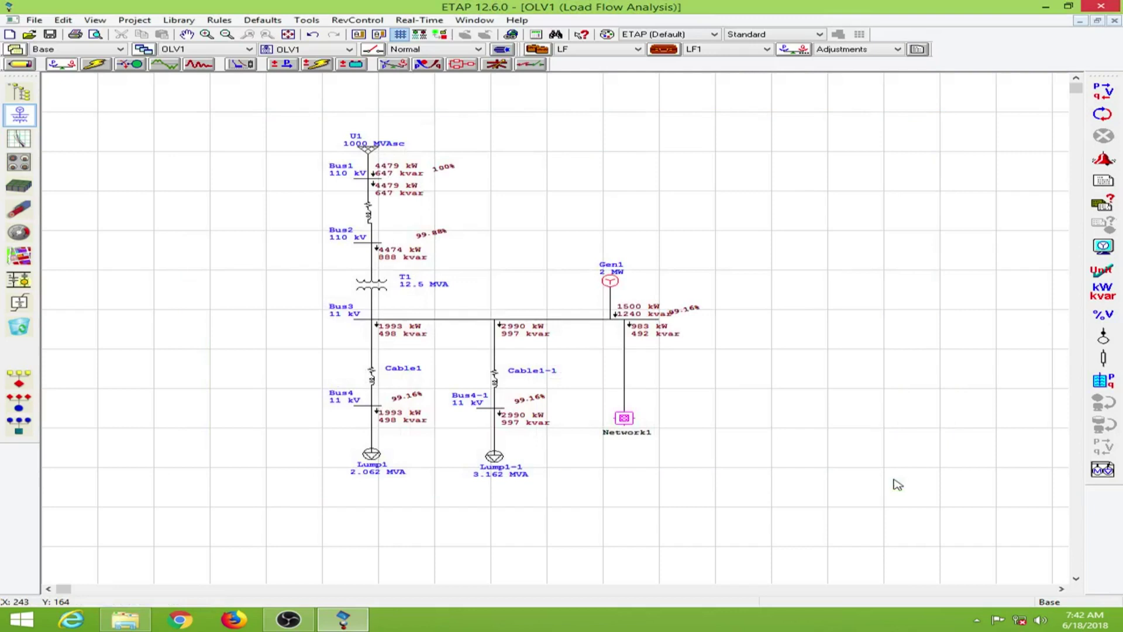
# Set Display Options to show power flows as currents in Amp instead of kW/kvar.
pyautogui.moveTo(289, 619)
pyautogui.click(1104, 247)
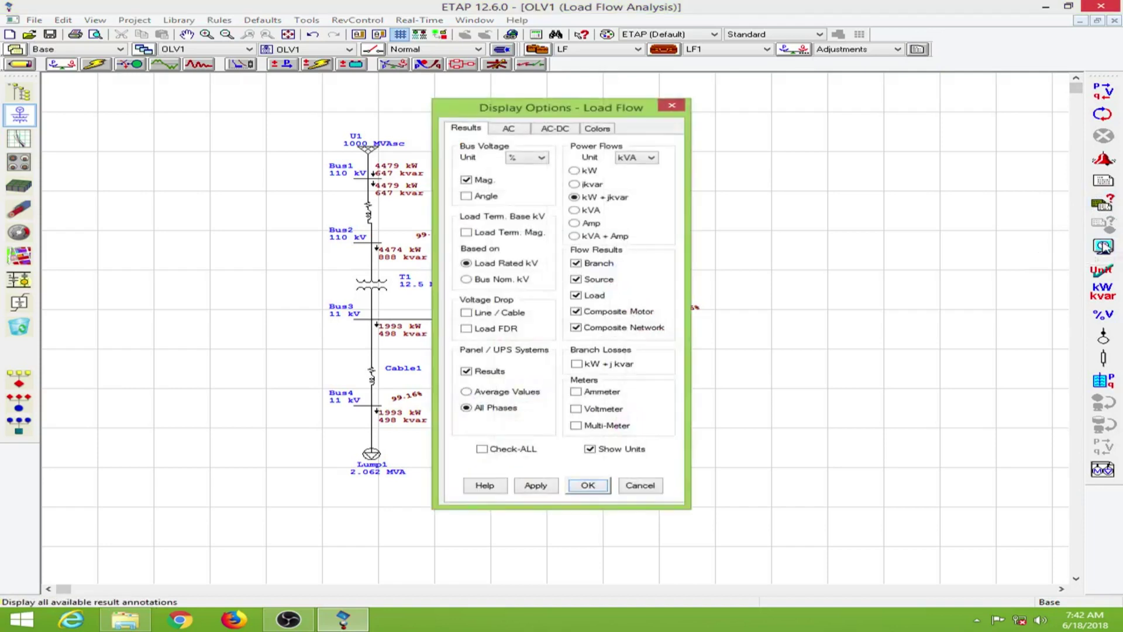
pyautogui.moveTo(520, 113); pyautogui.dragTo(821, 114)
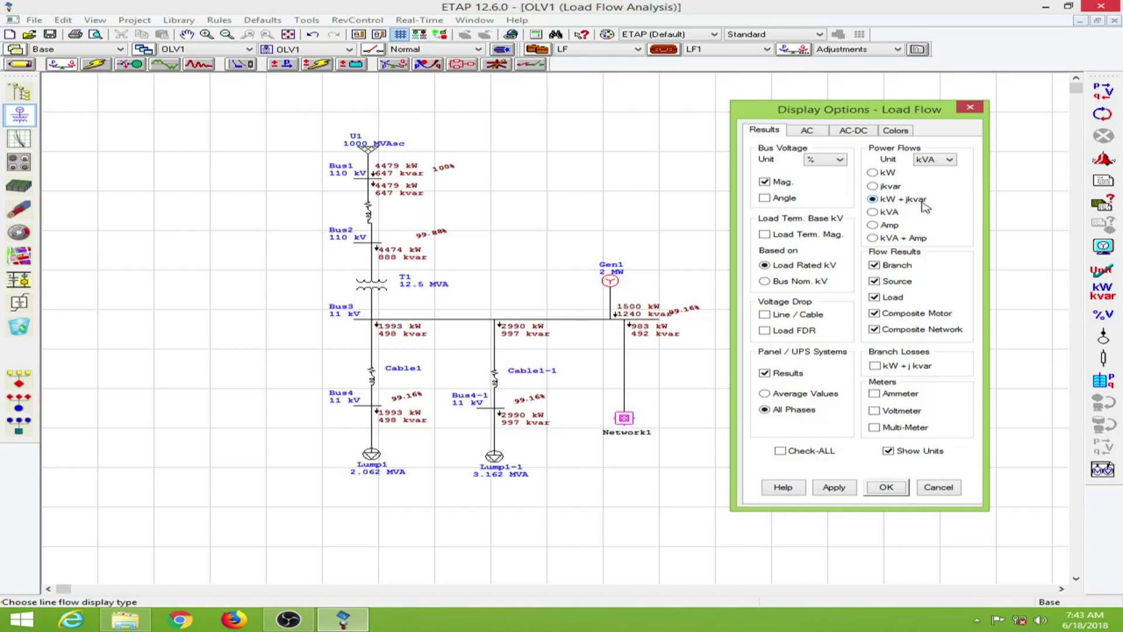
pyautogui.click(883, 226)
pyautogui.click(886, 487)
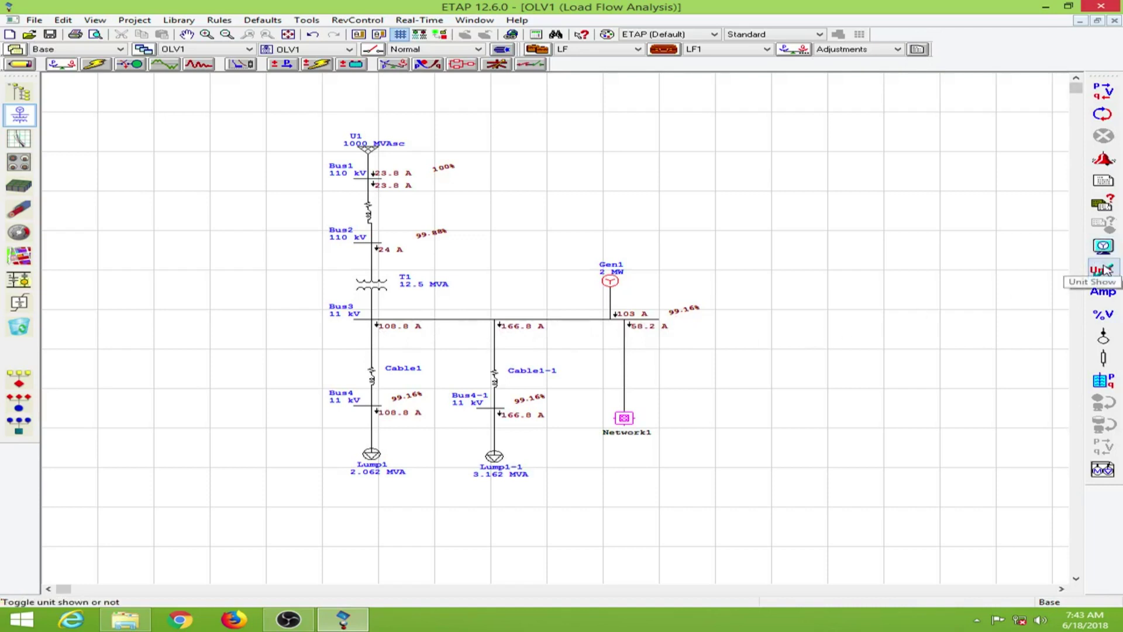
pyautogui.click(1109, 294)
pyautogui.moveTo(1109, 294); pyautogui.dragTo(883, 297)
pyautogui.click(1095, 293)
pyautogui.moveTo(1097, 294); pyautogui.dragTo(914, 297)
pyautogui.moveTo(1111, 293); pyautogui.dragTo(1013, 296)
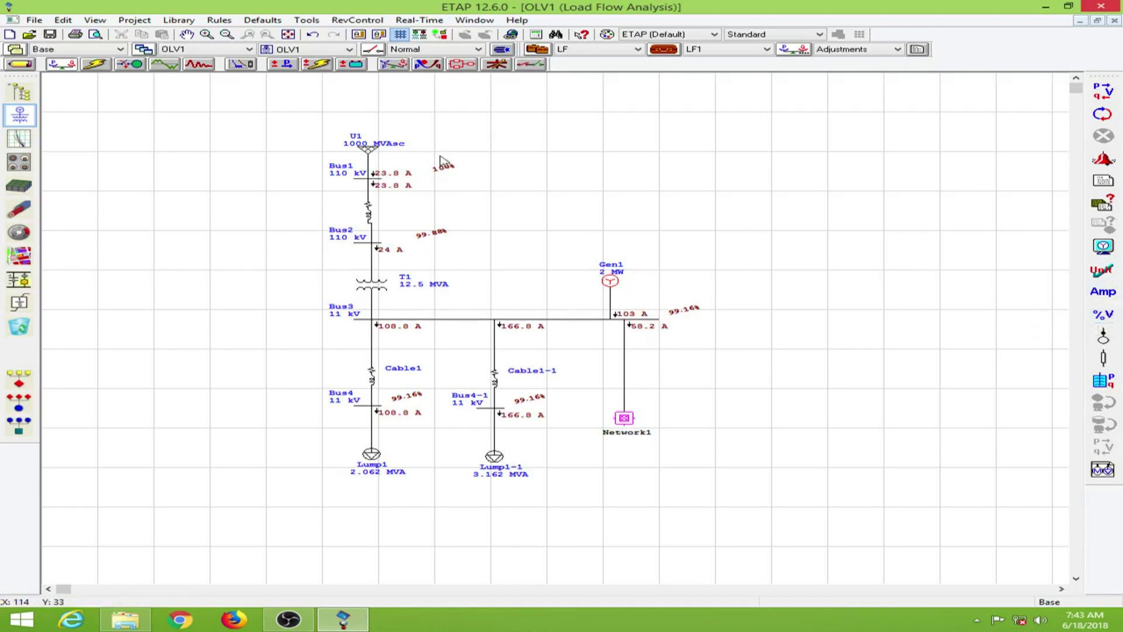
pyautogui.moveTo(454, 162); pyautogui.dragTo(431, 162)
pyautogui.click(1104, 316)
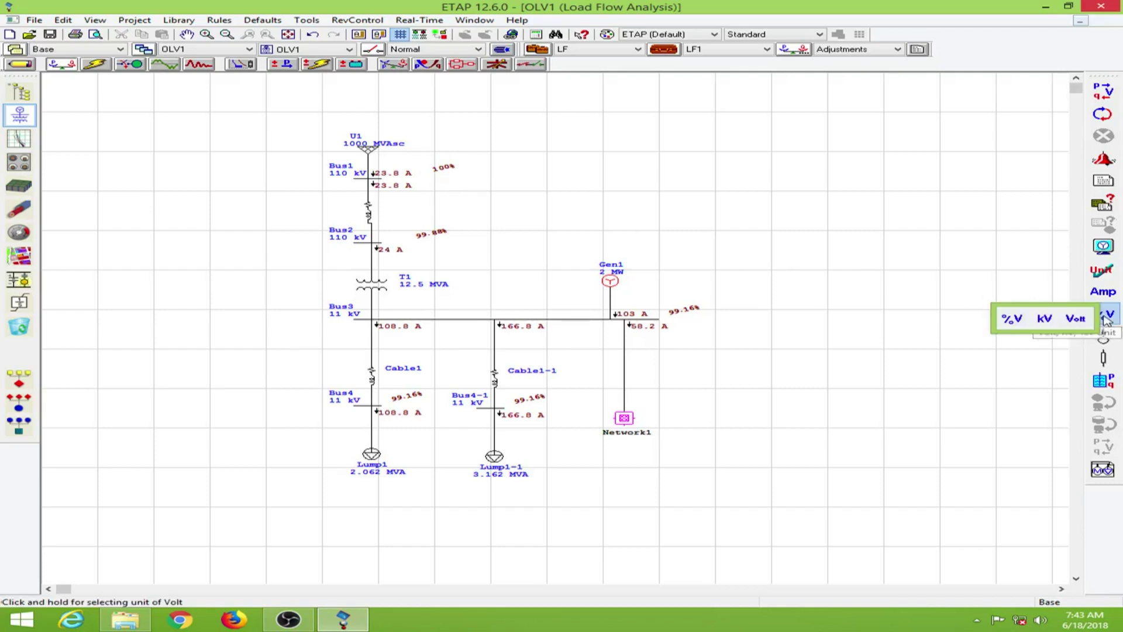
pyautogui.click(1046, 318)
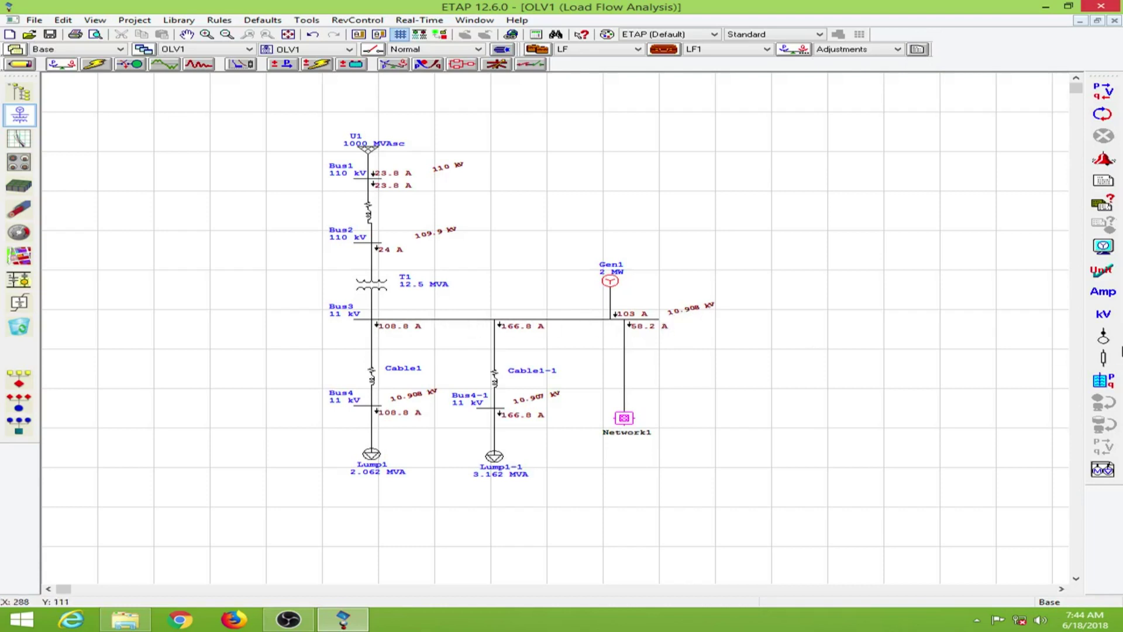
pyautogui.click(1109, 317)
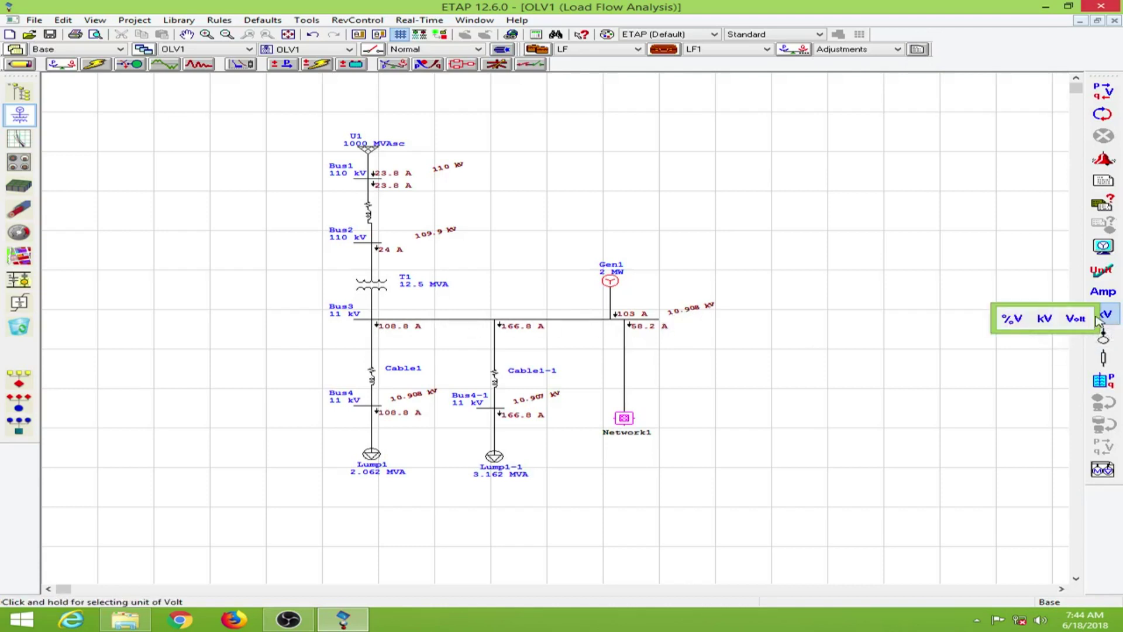
pyautogui.click(1086, 319)
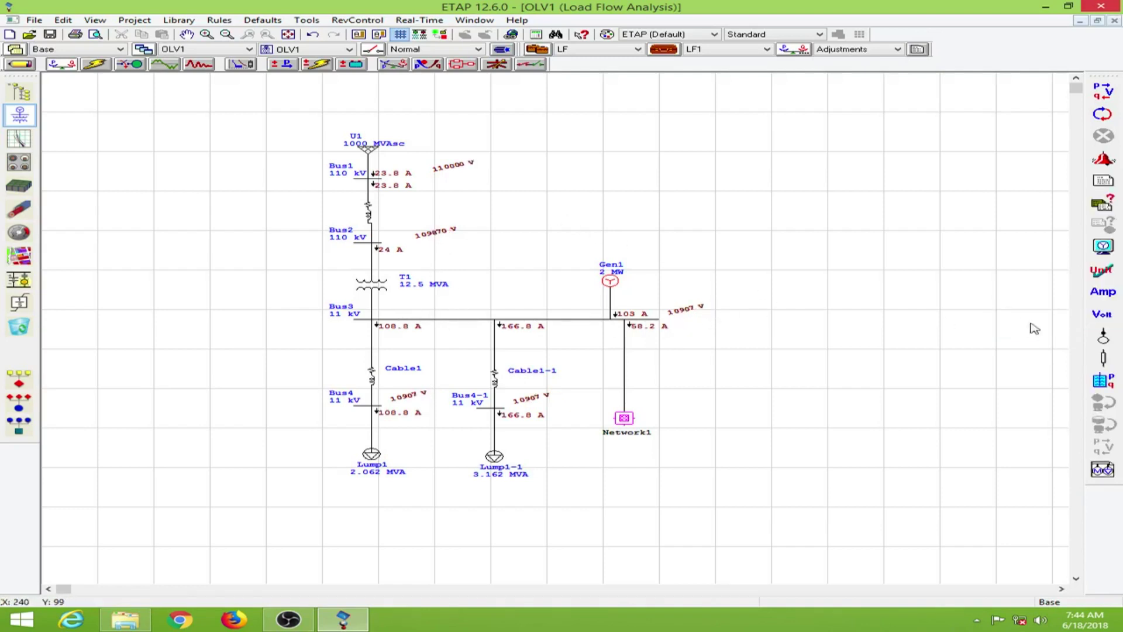
pyautogui.moveTo(1105, 313); pyautogui.dragTo(1012, 317)
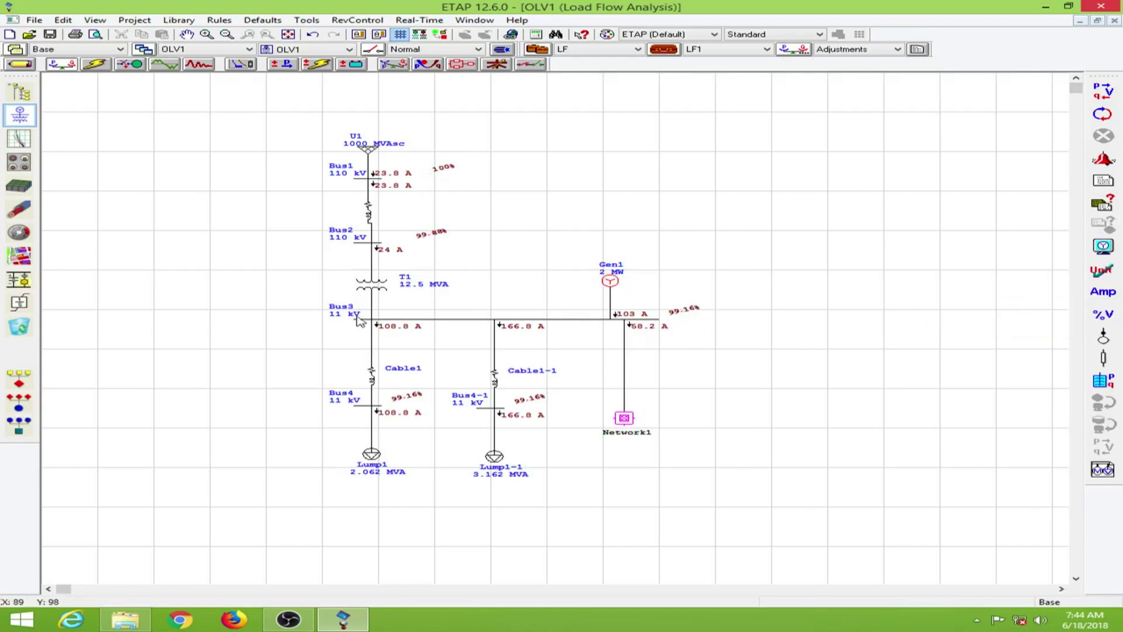
# Display 99.16% load terminal voltages and open the Network1 composite network showing Load1.
pyautogui.click(1103, 338)
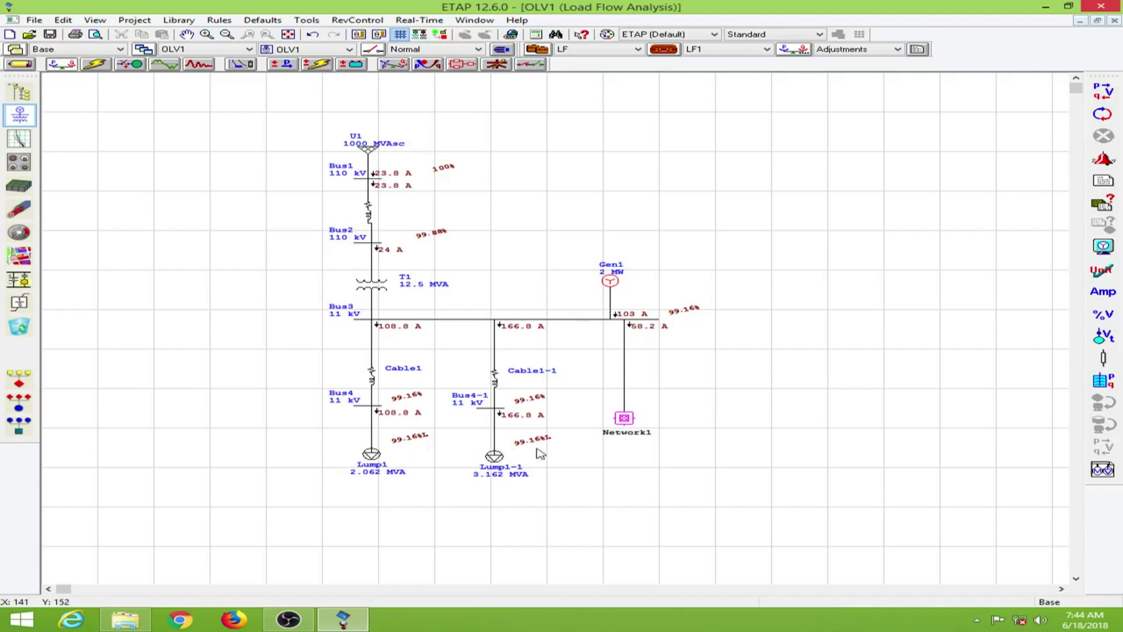
pyautogui.doubleClick(625, 418)
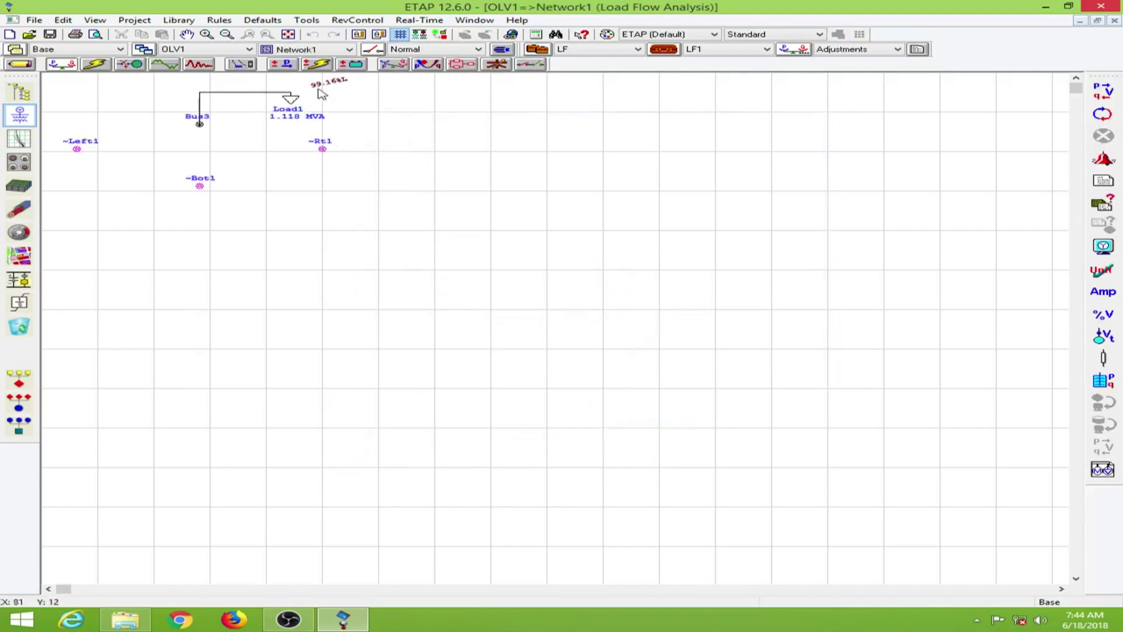